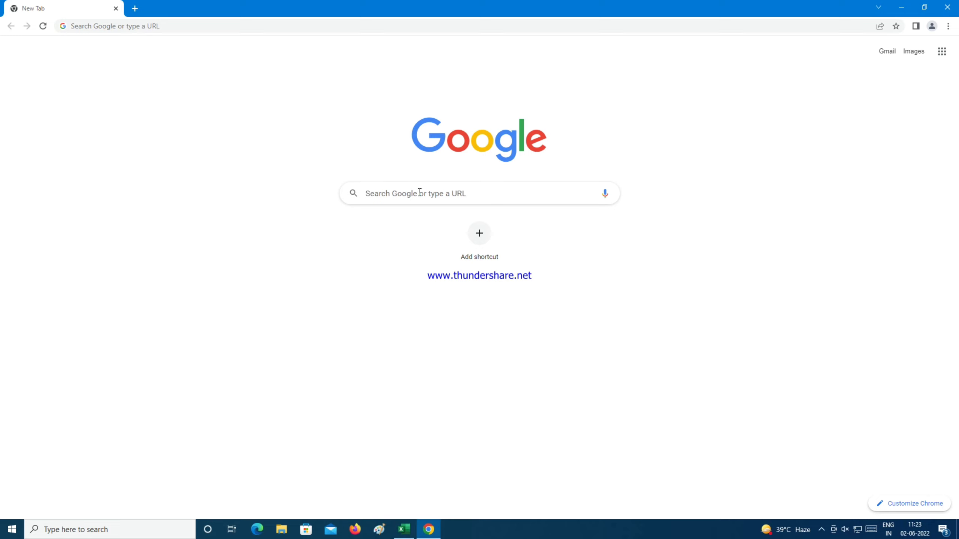
- Run a Google search for 'kotak' in Chrome
click(419, 192)
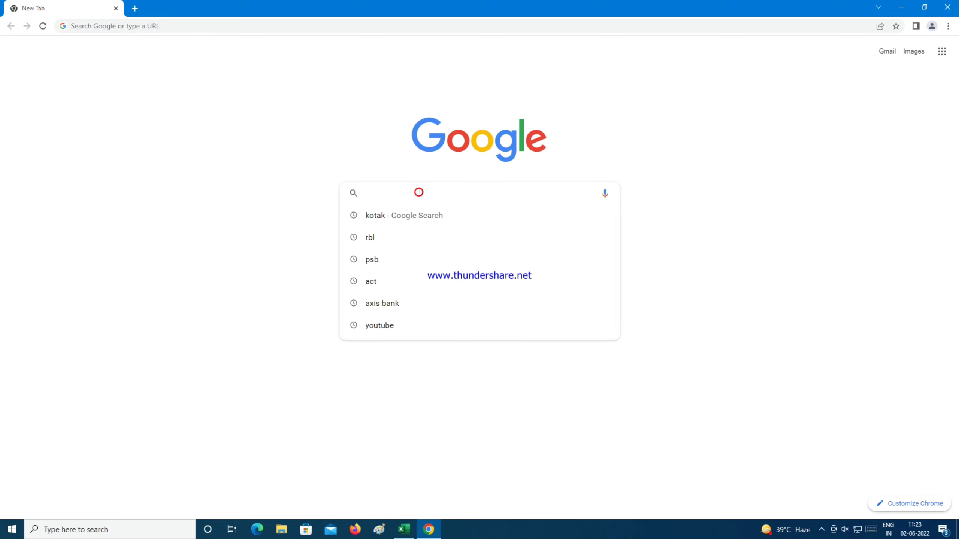
text(kotak)
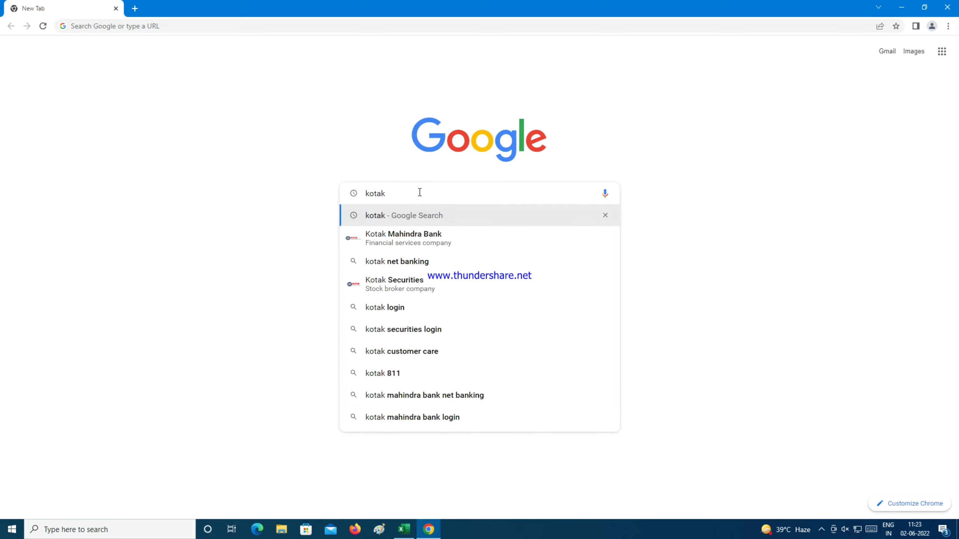
key(Return)
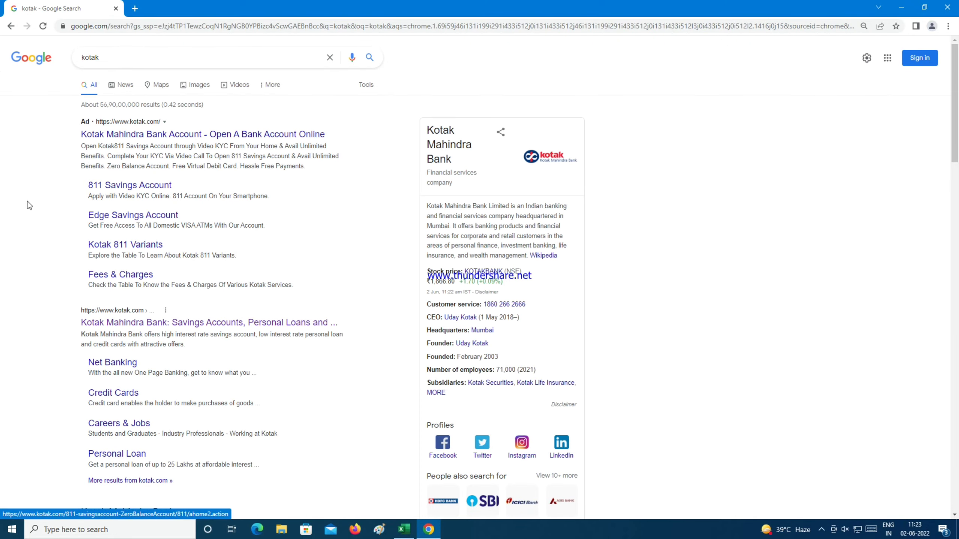
- Open the Kotak Mahindra Bank site, log in to Net Banking and scroll to BillPay and Recharge
click(143, 322)
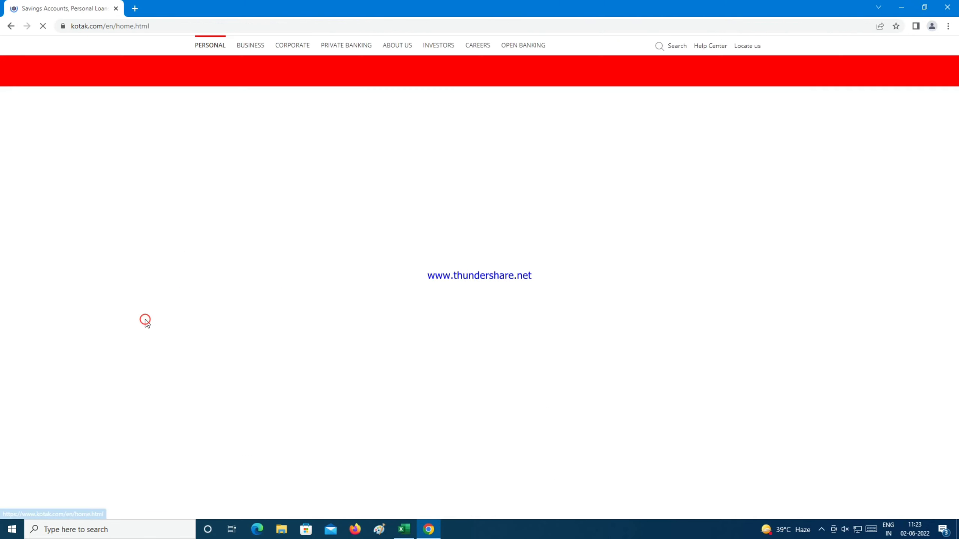
click(702, 65)
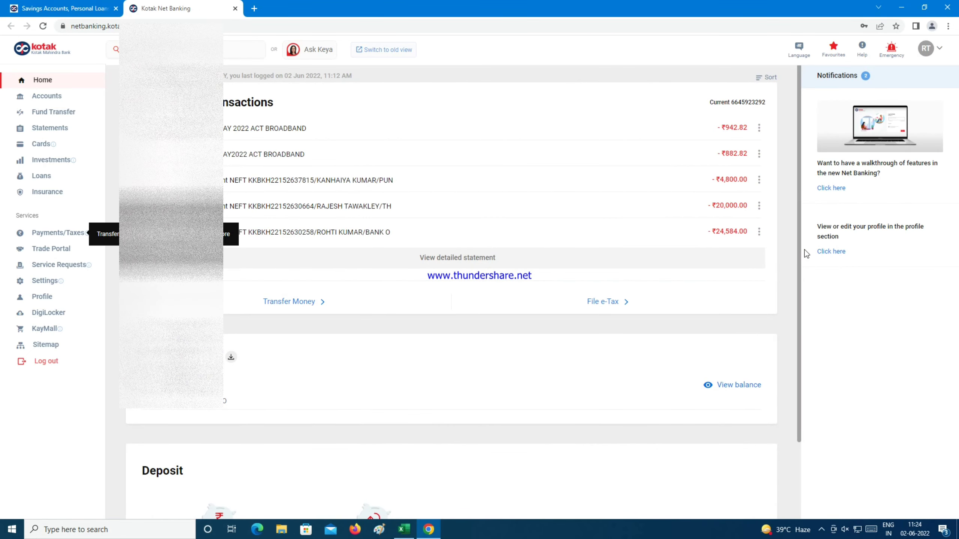
drag(803, 259, 813, 421)
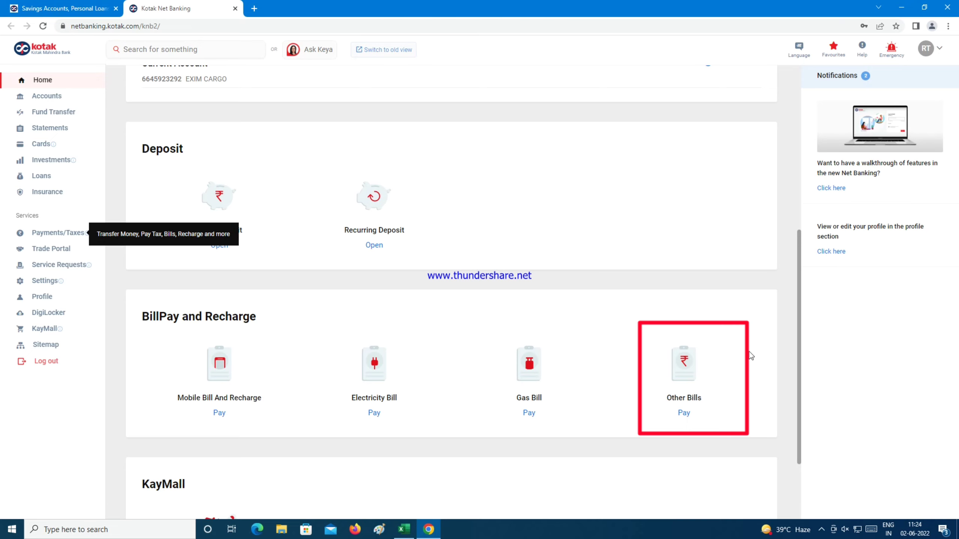
- Choose Other Bills, verify with the pasted OTP, pick Electricity and open My Billers
click(683, 382)
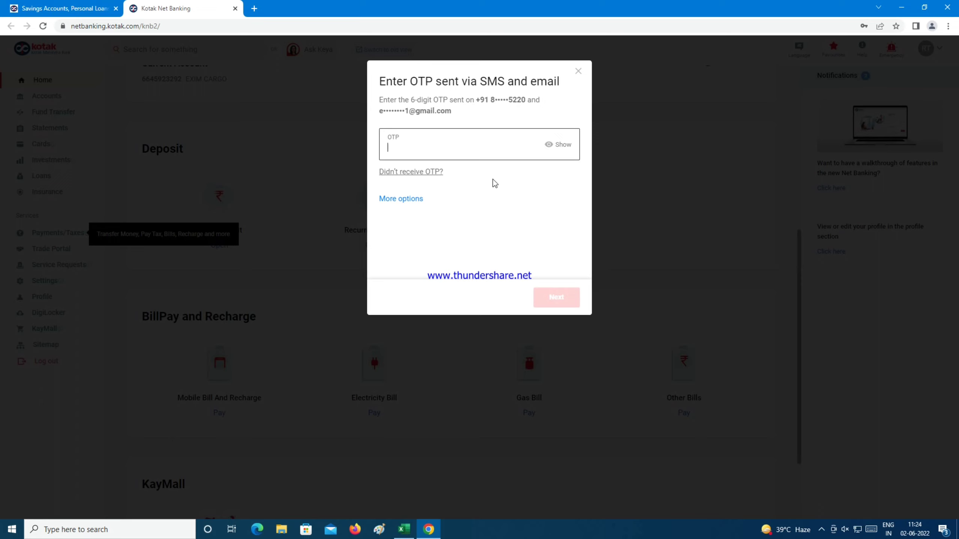
key(ctrl+v)
click(555, 299)
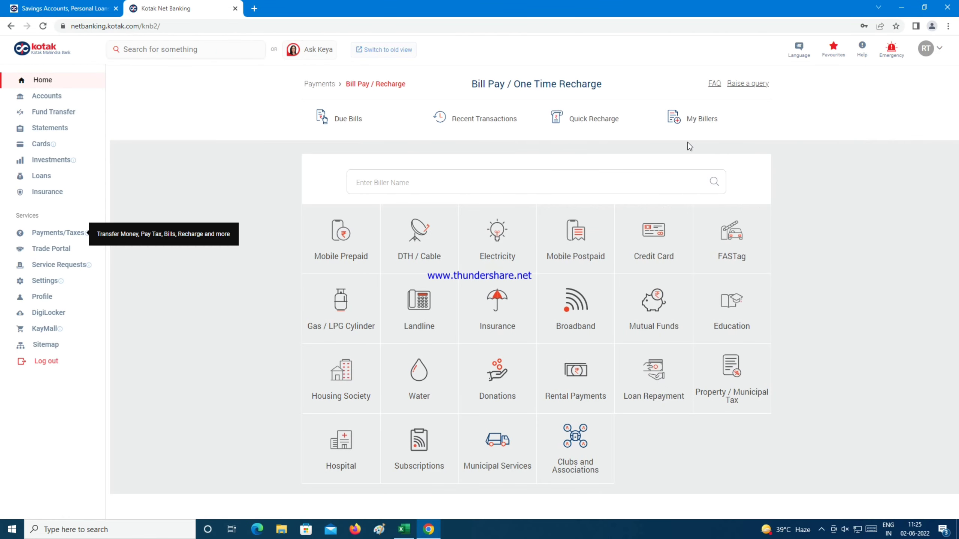
click(499, 238)
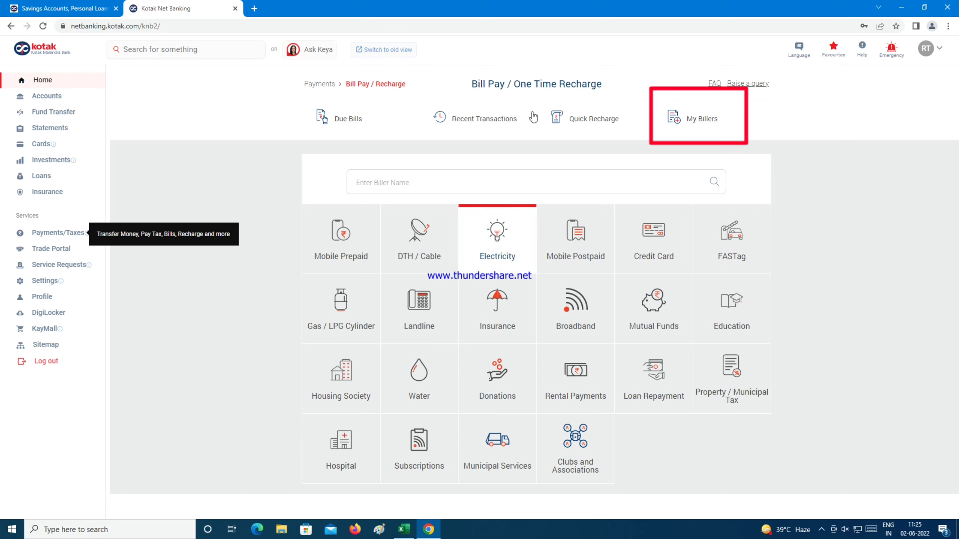
click(703, 120)
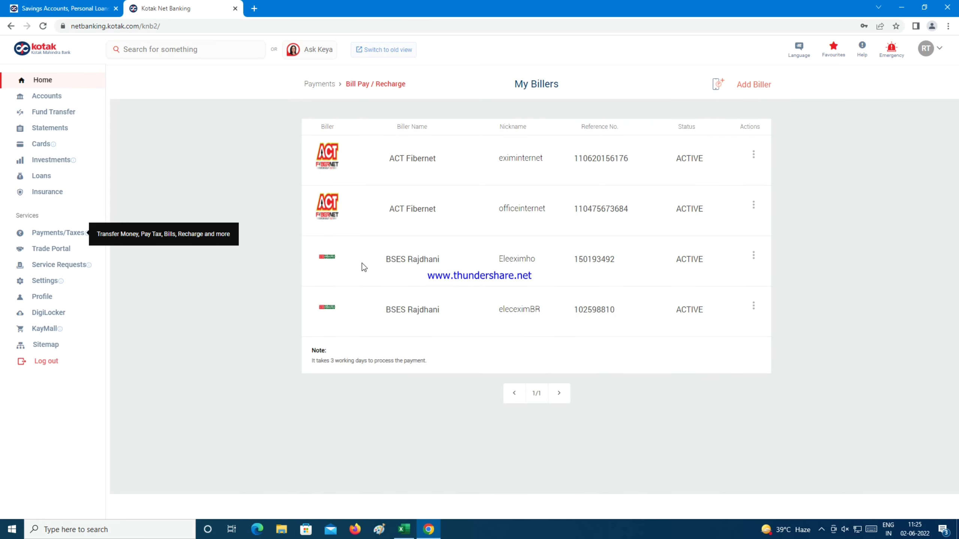
- Open Pay / View Biller details from the Eleeximho row's Actions menu
click(753, 256)
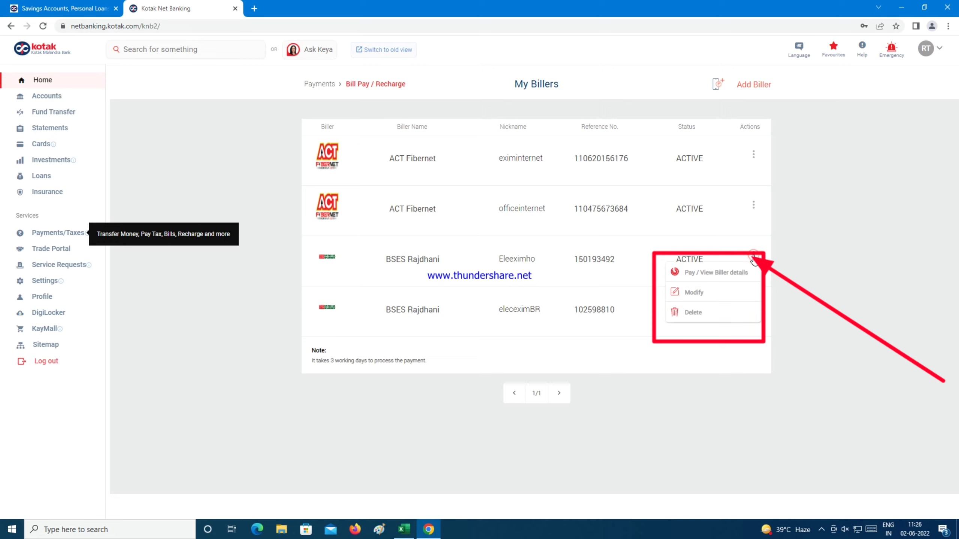
click(754, 257)
click(754, 258)
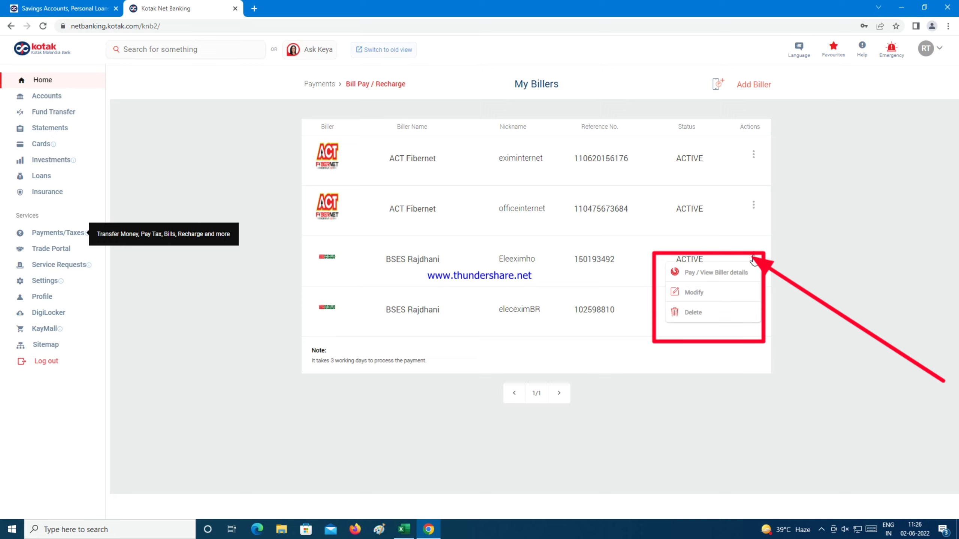
click(683, 271)
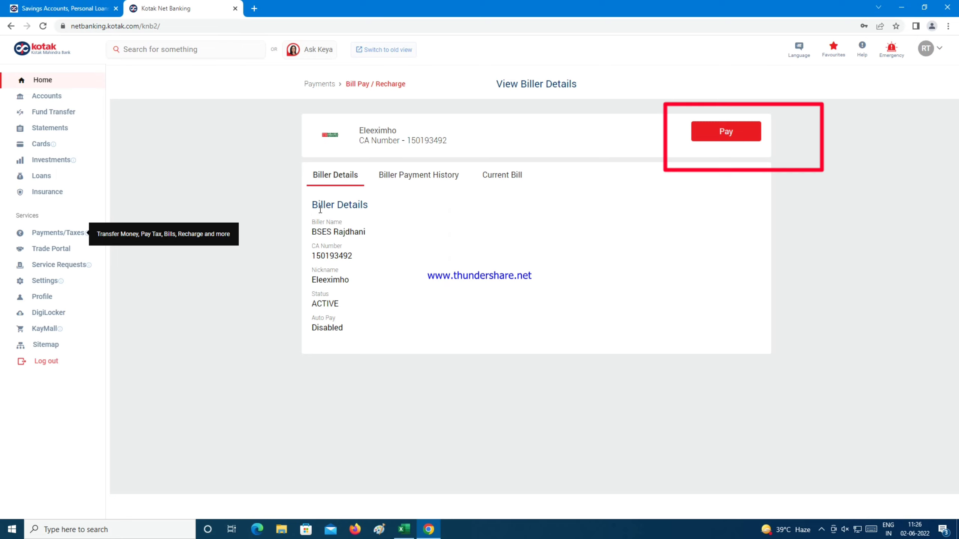
- Pay the ₹1440.00 Eleeximho electricity bill with Confirm & Pay and scroll through the receipt
click(726, 132)
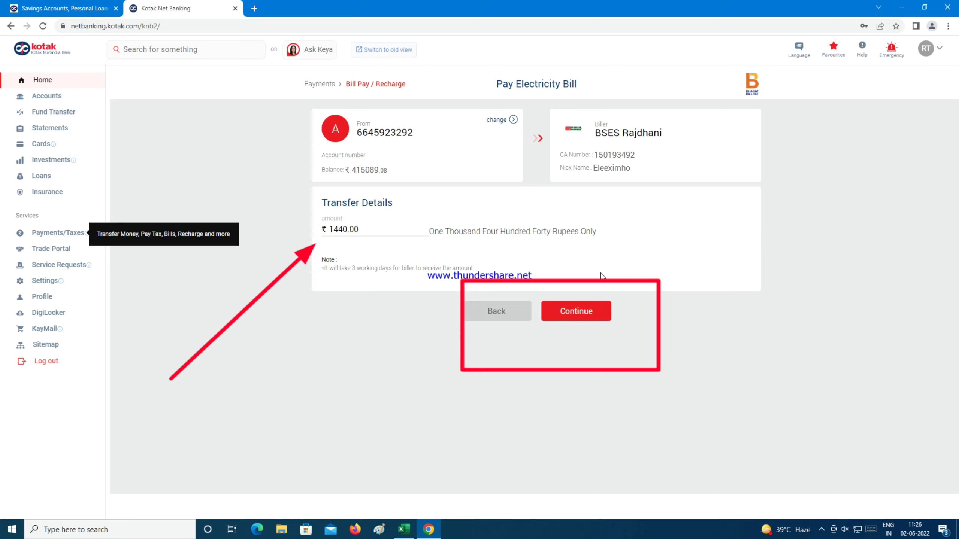
click(576, 316)
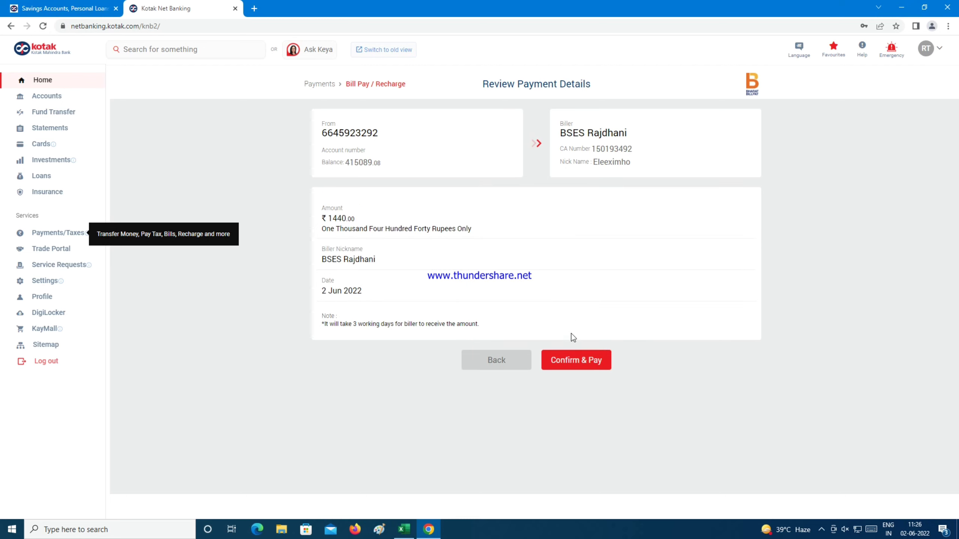
click(578, 360)
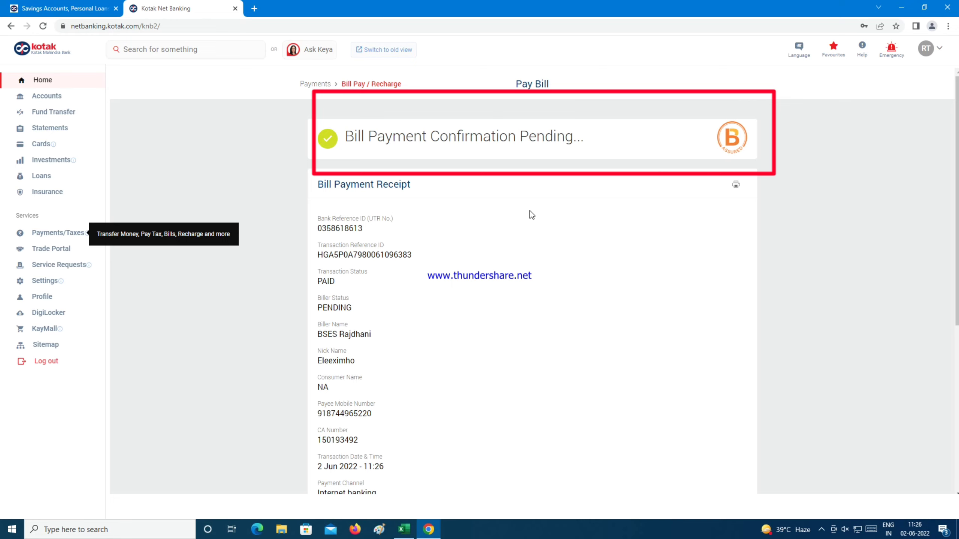
scroll(957, 324, down, 7)
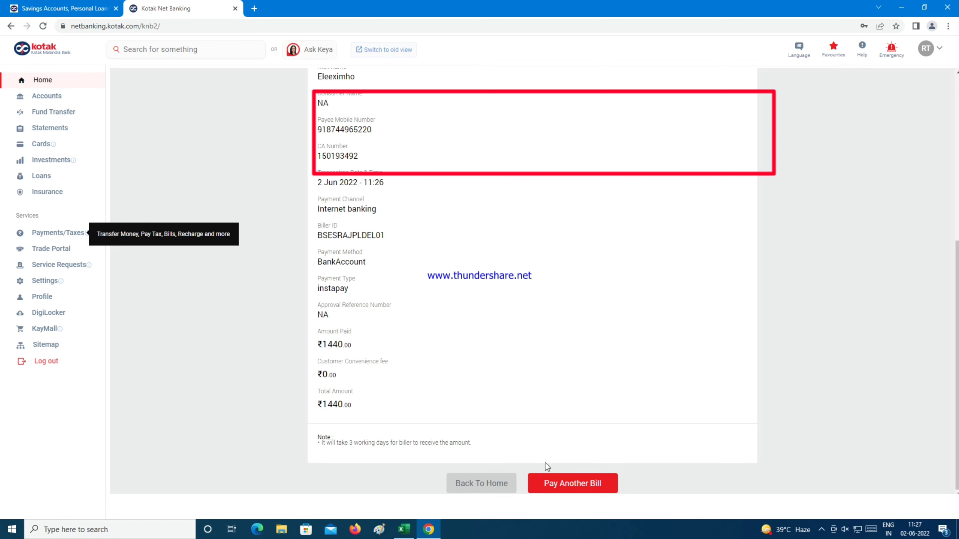
drag(955, 285, 956, 93)
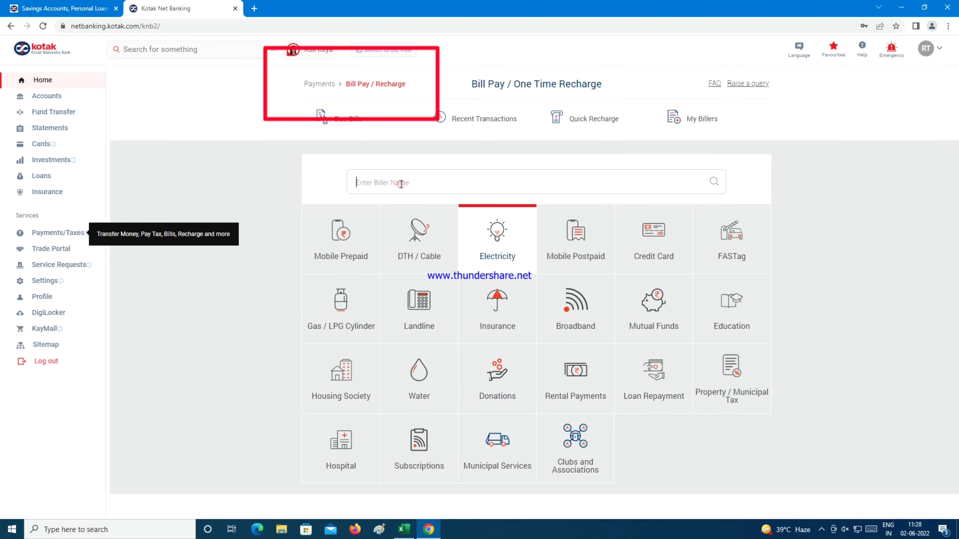
- Check Bill History and the latest pending payment's details, then return to Bill Pay / Recharge
click(478, 115)
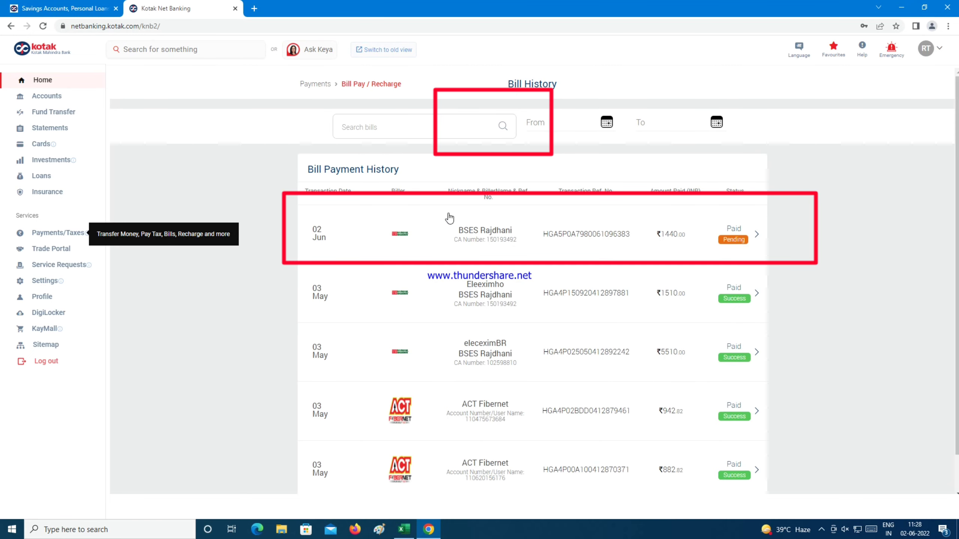
click(734, 240)
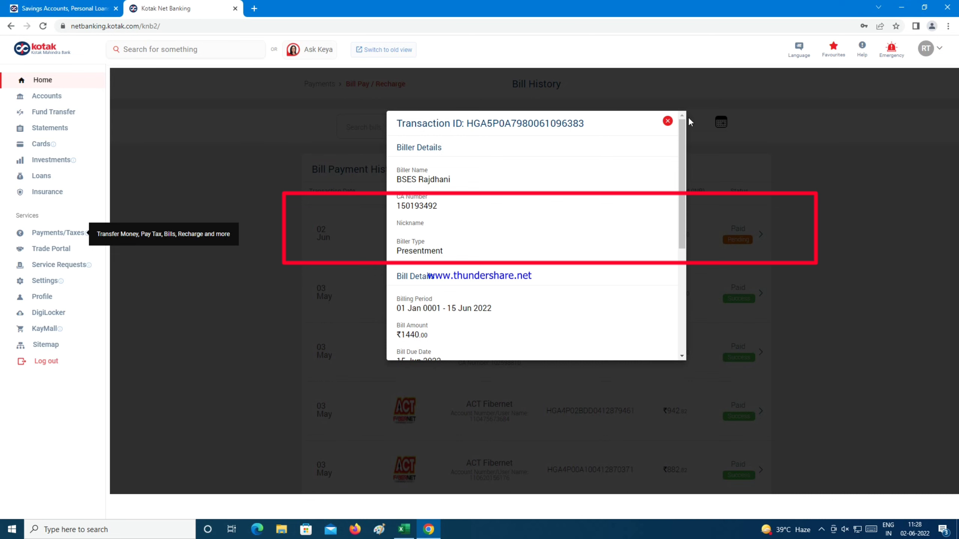
click(668, 121)
click(421, 128)
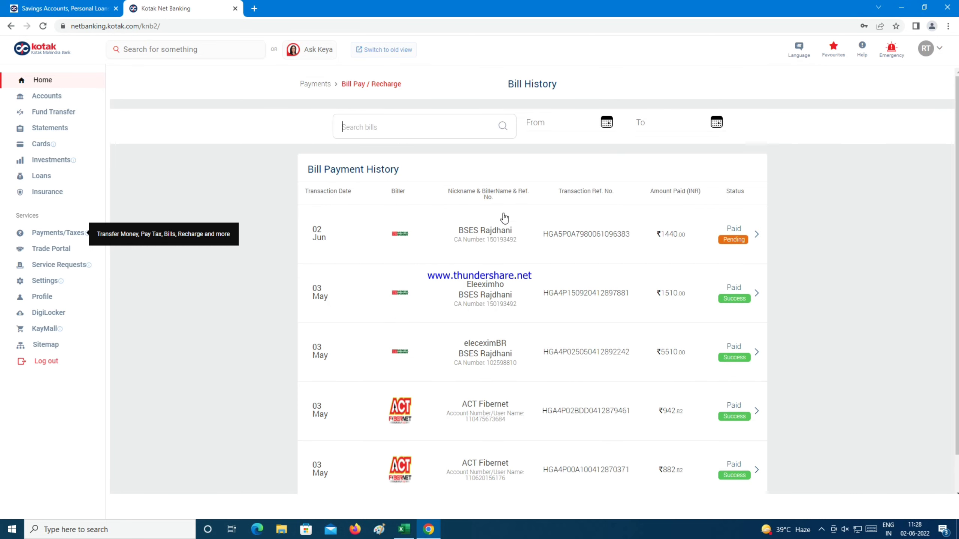
click(355, 85)
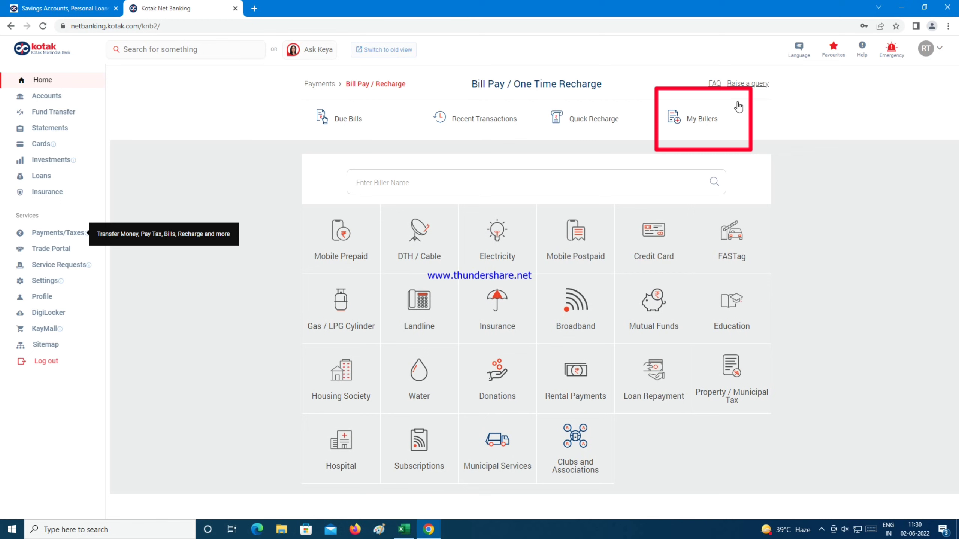
- Start adding an Electricity biller from My Billers and select BSES Rajdhani
click(678, 120)
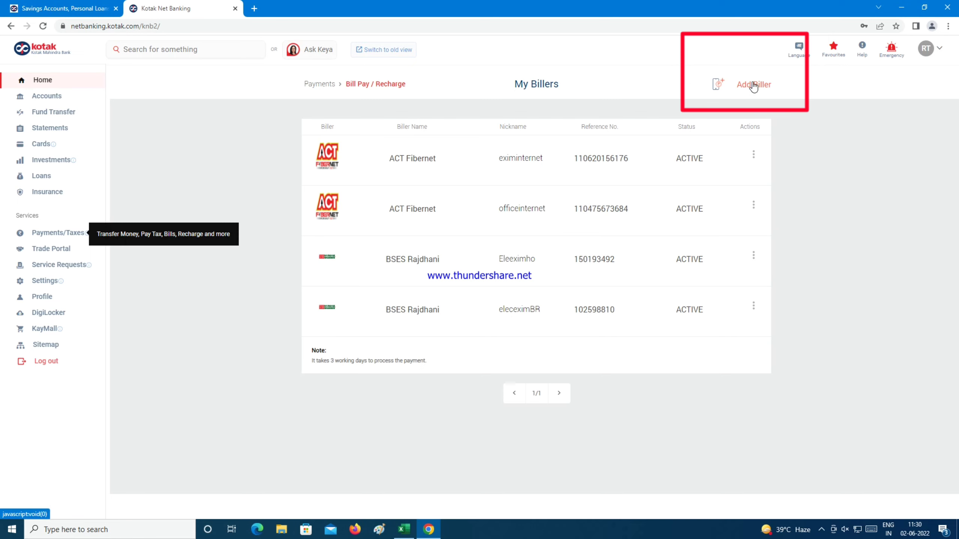
click(718, 85)
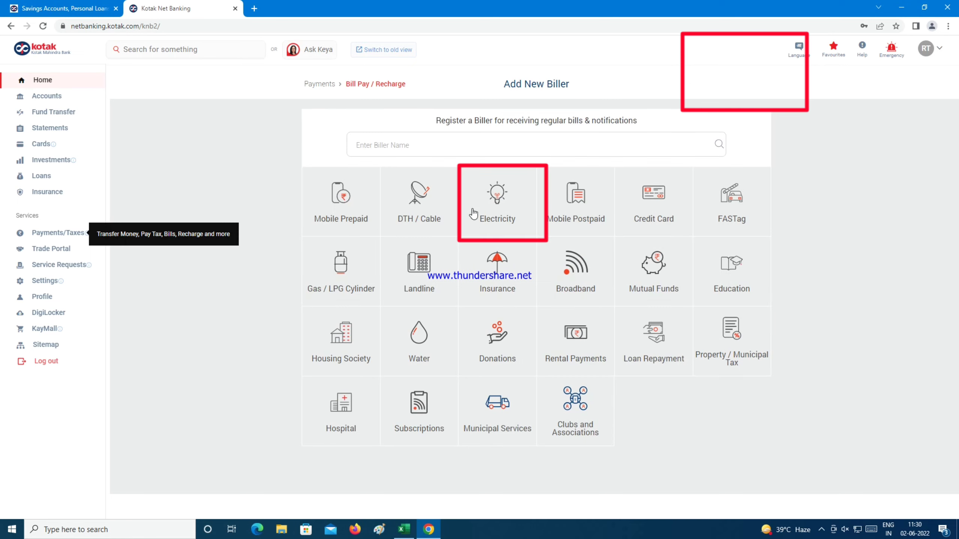
click(494, 205)
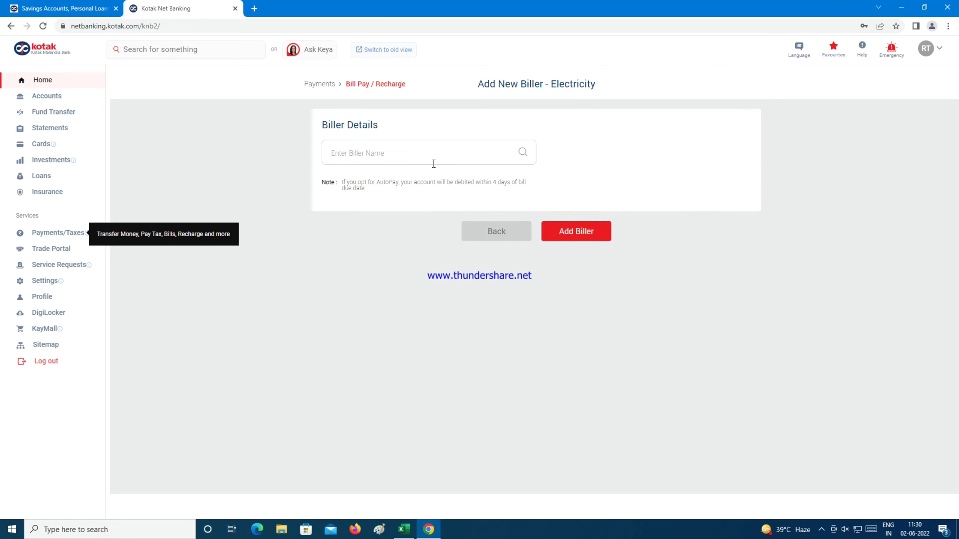
text(bs)
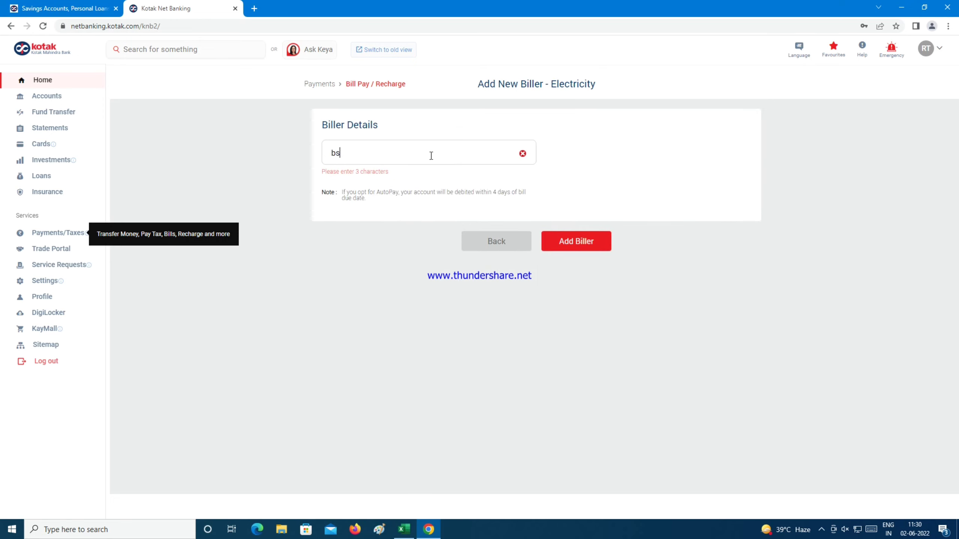
text(e)
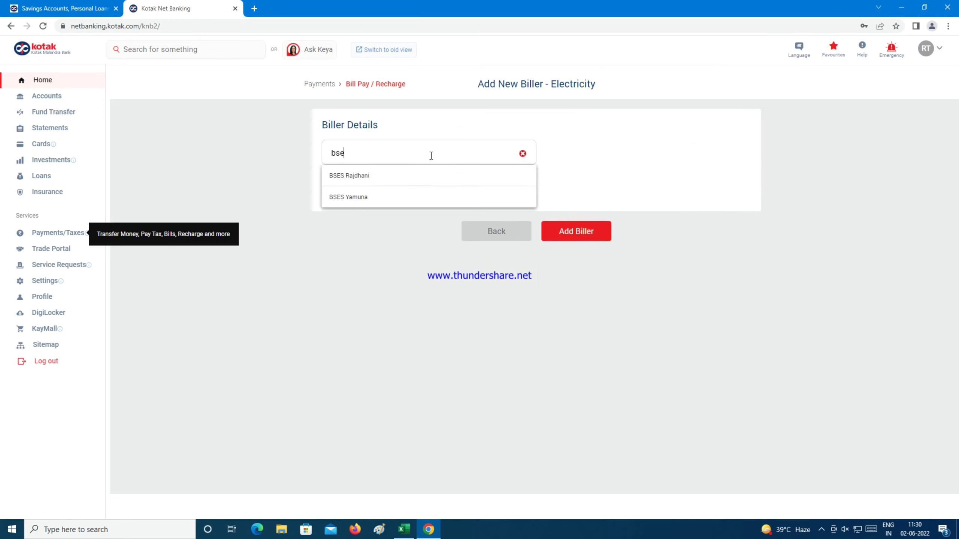
click(379, 178)
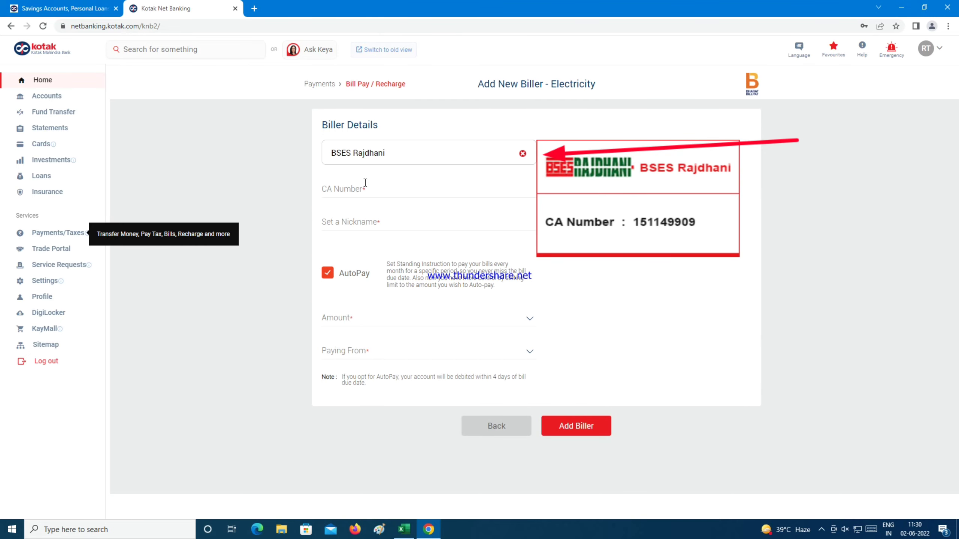
- Paste the CA number, set the nickname to 'elec' and turn AutoPay off
click(365, 183)
text(150497054)
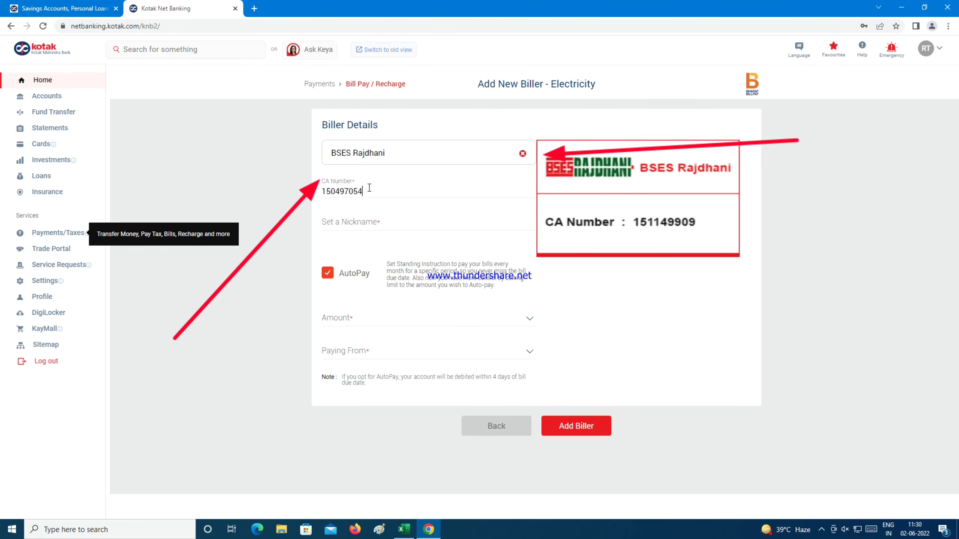
click(366, 222)
text(s)
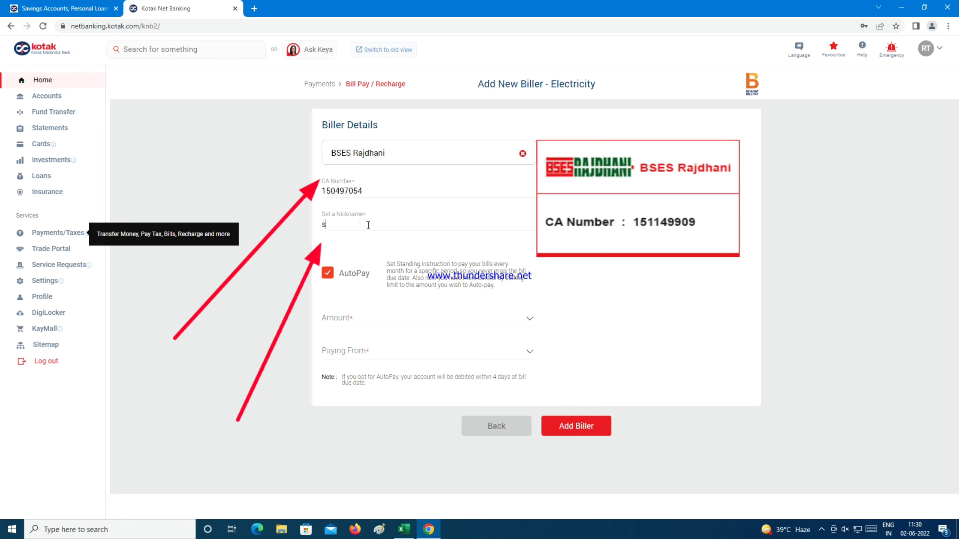
key(BackSpace)
text(elec)
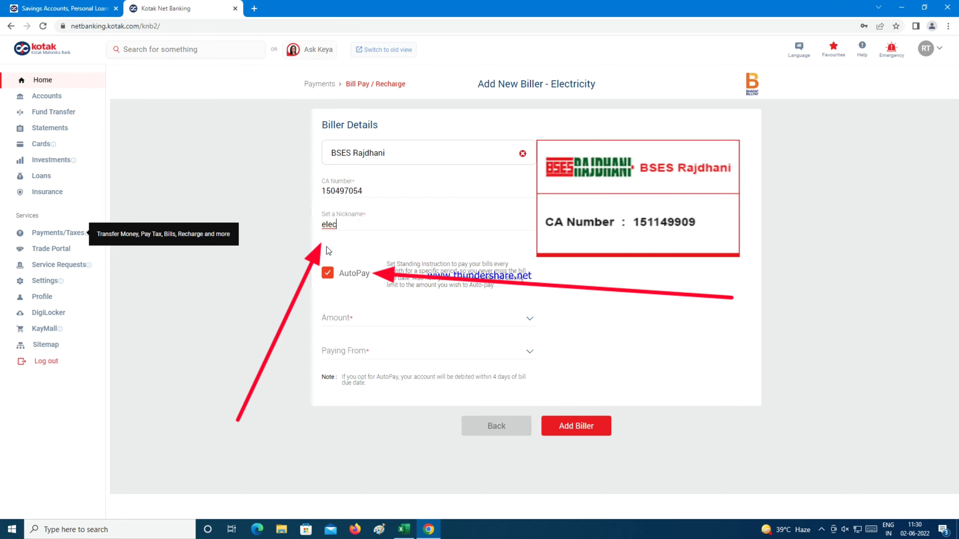
click(327, 274)
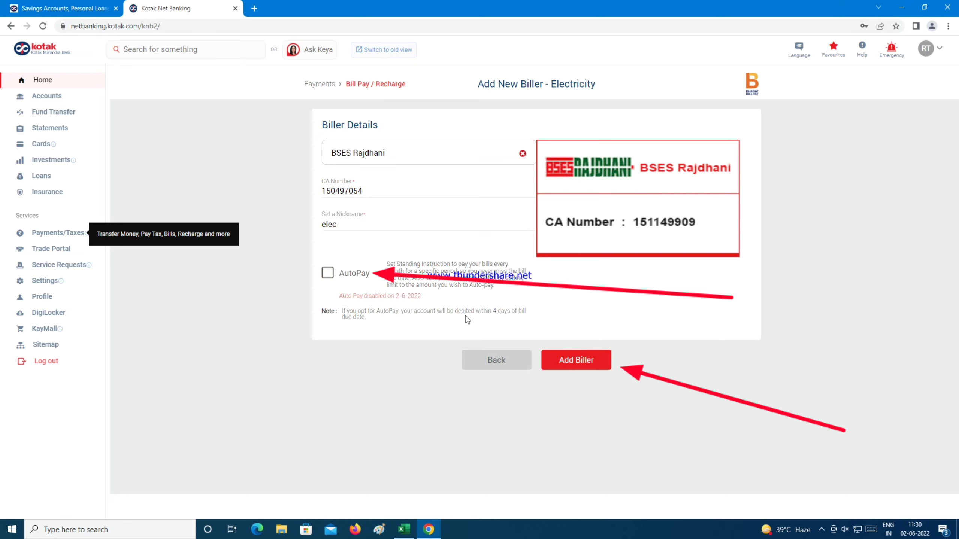
- Submit and confirm the new BSES Rajdhani biller, then go back to Bill Pay / Recharge
click(574, 362)
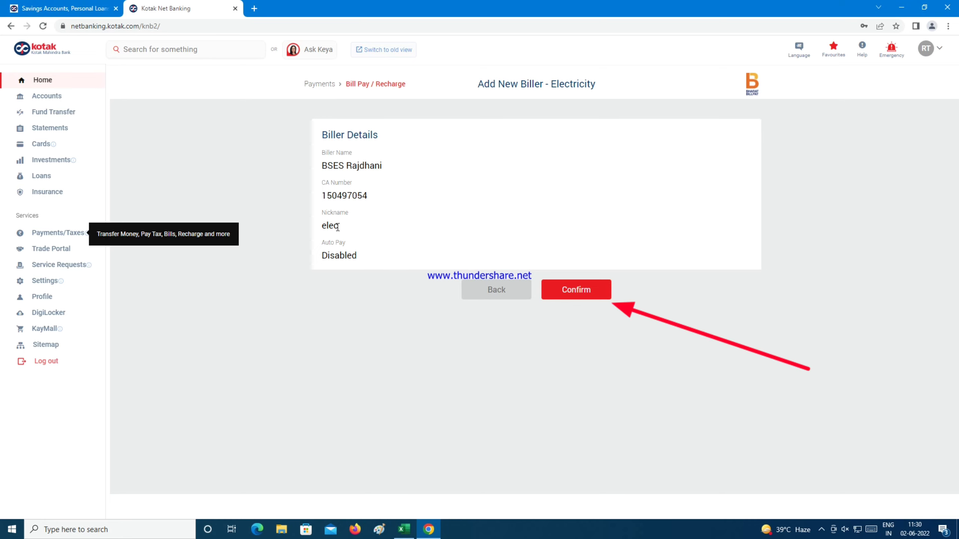
click(574, 288)
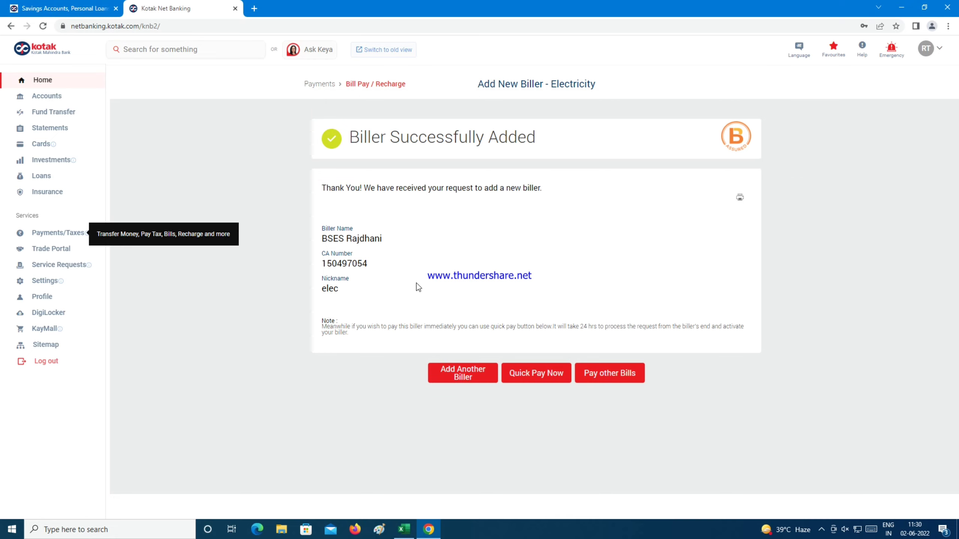
click(368, 84)
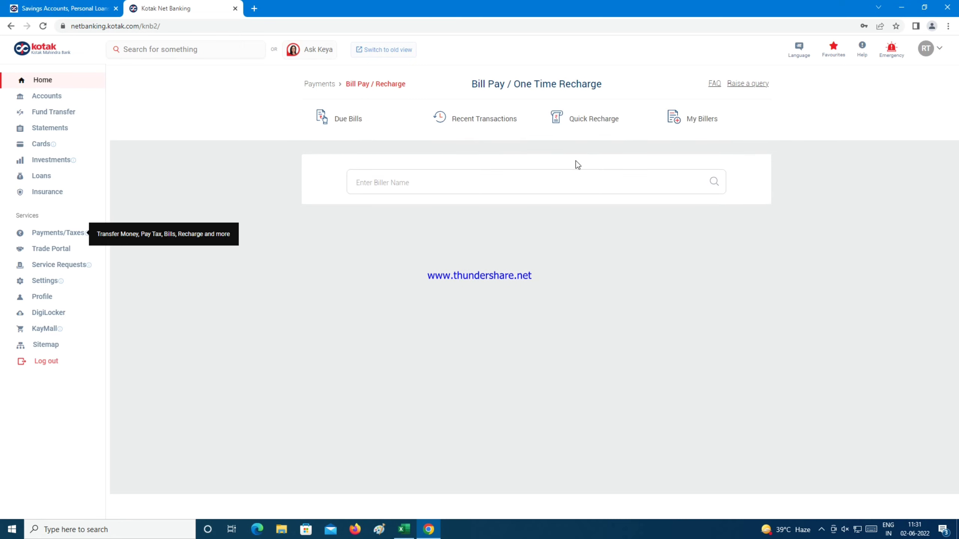
- Delete the first-row 'elec' biller from My Billers, confirm it, and go Back To Home
click(704, 121)
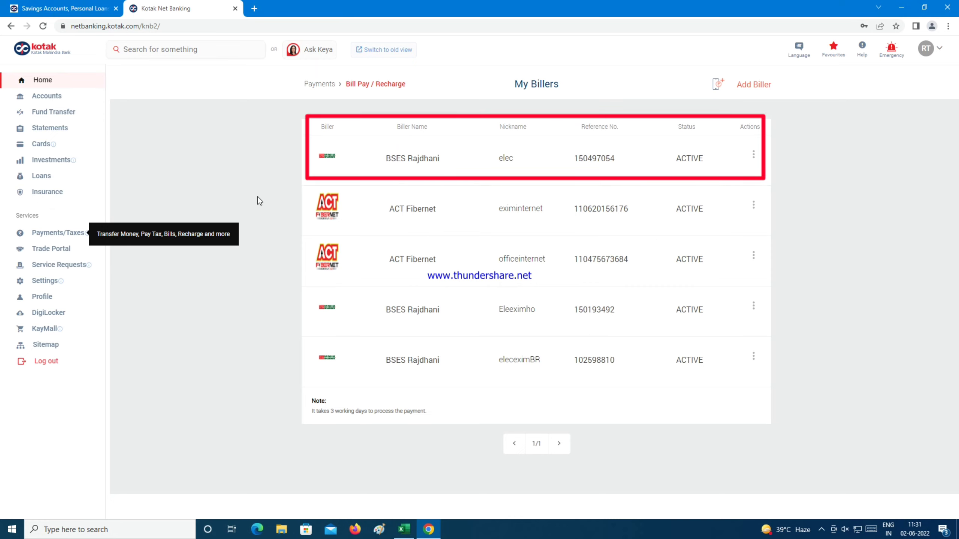
click(753, 155)
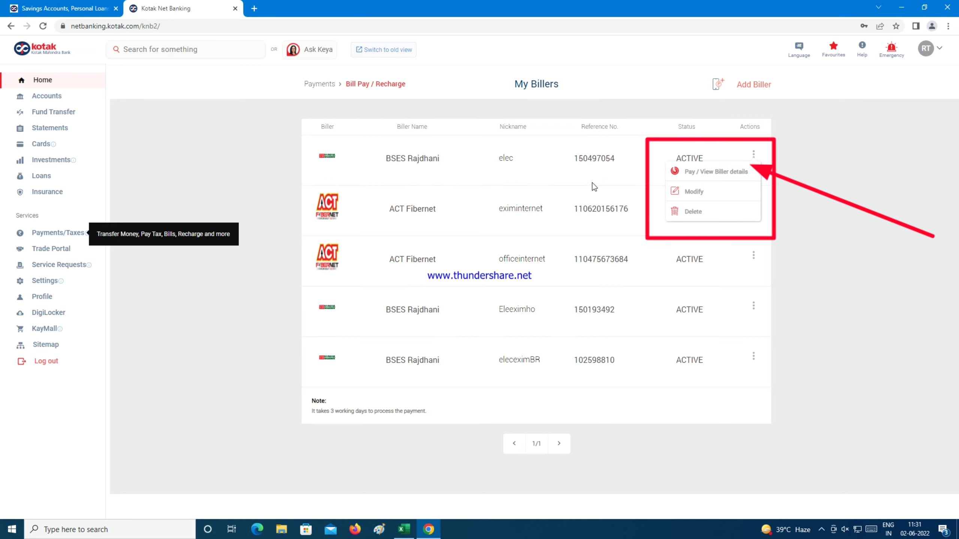
click(677, 213)
click(581, 336)
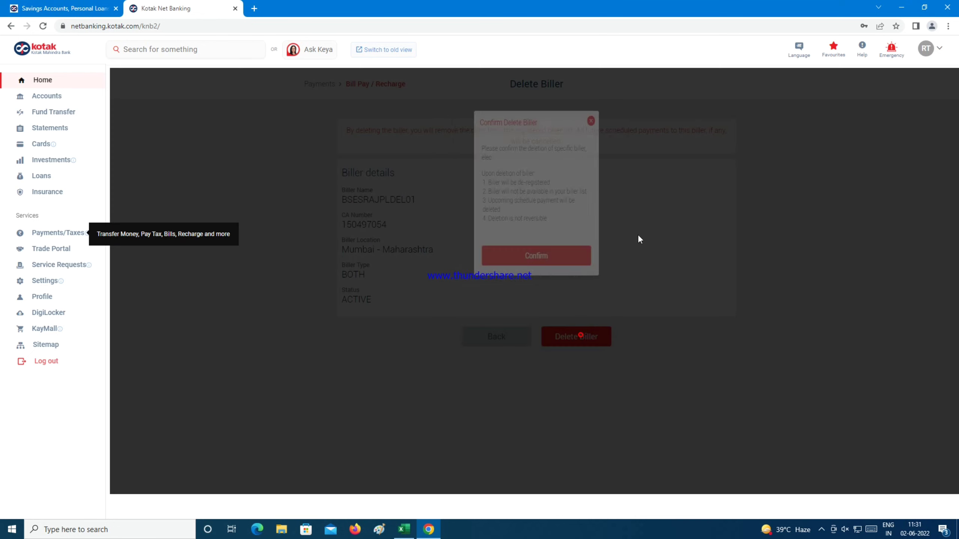
click(528, 258)
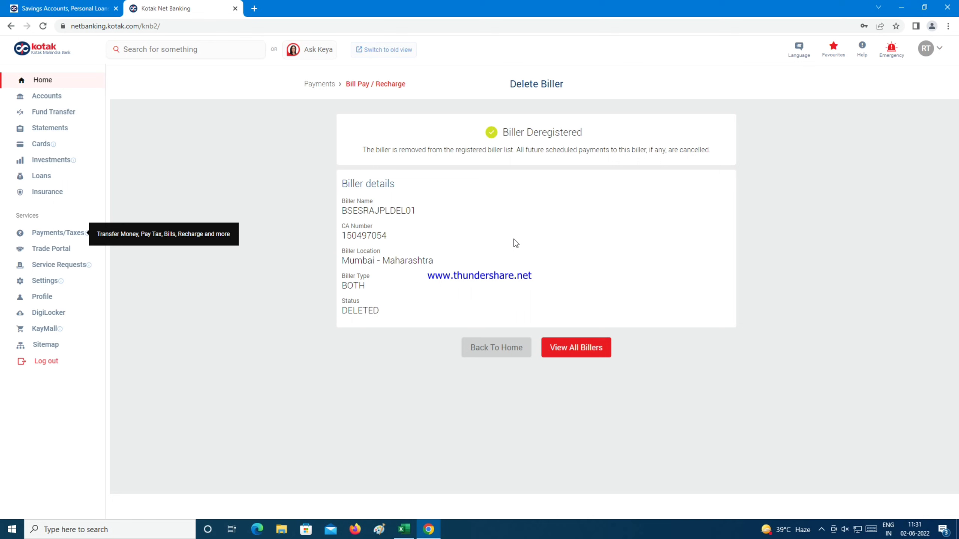
click(489, 347)
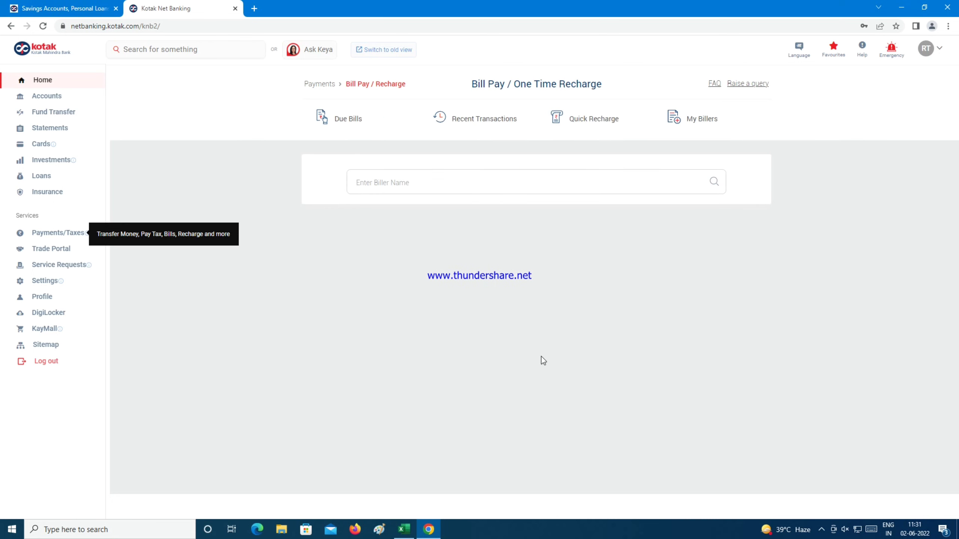